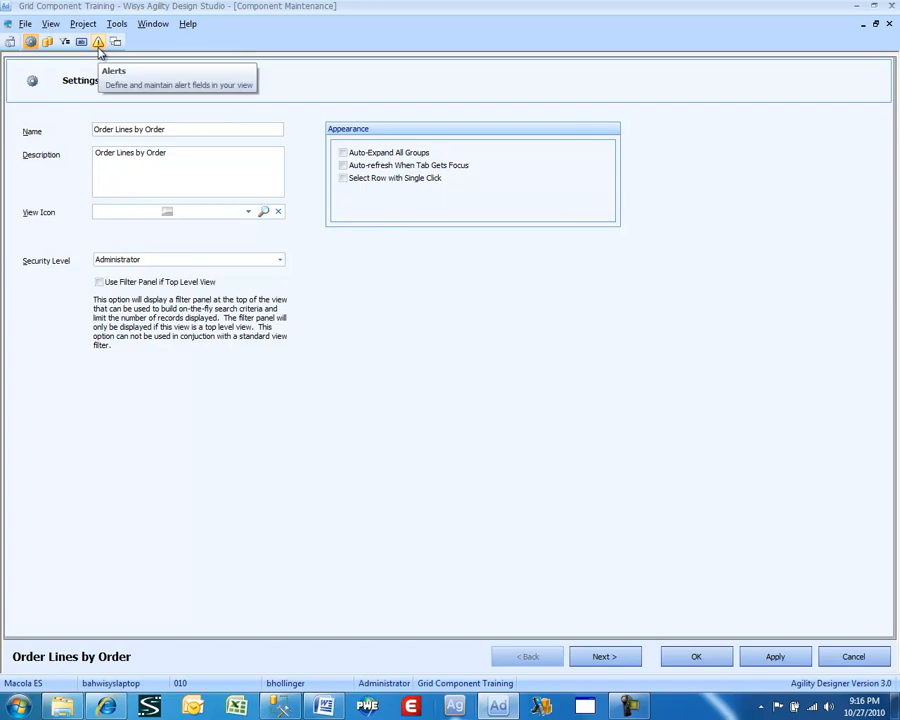
- Advance through the Order Lines by Order component's setup pages to its Alerts page
left_click(600, 656)
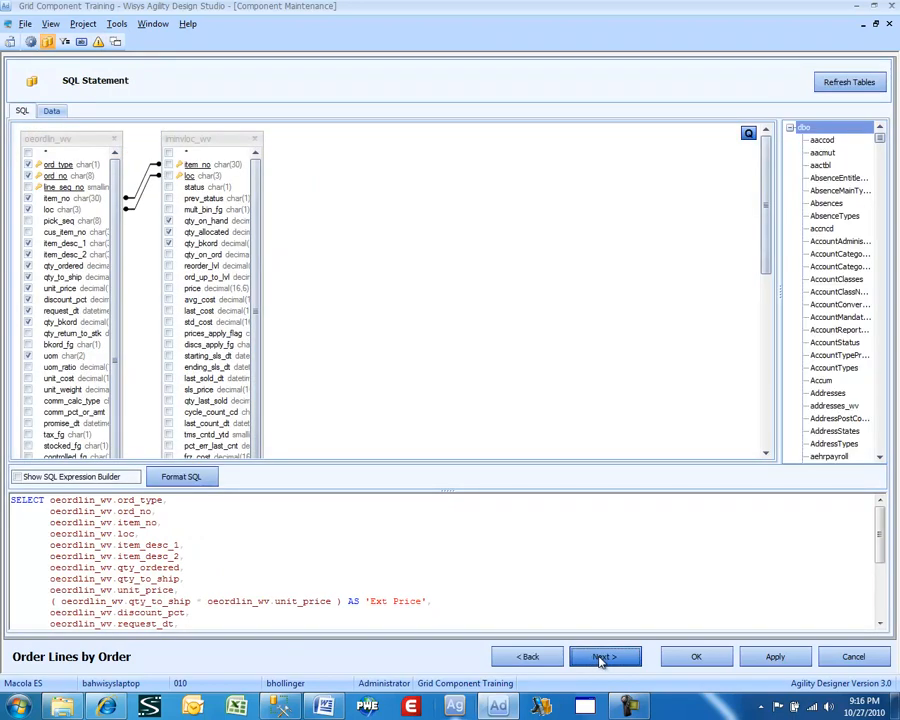
left_click(600, 657)
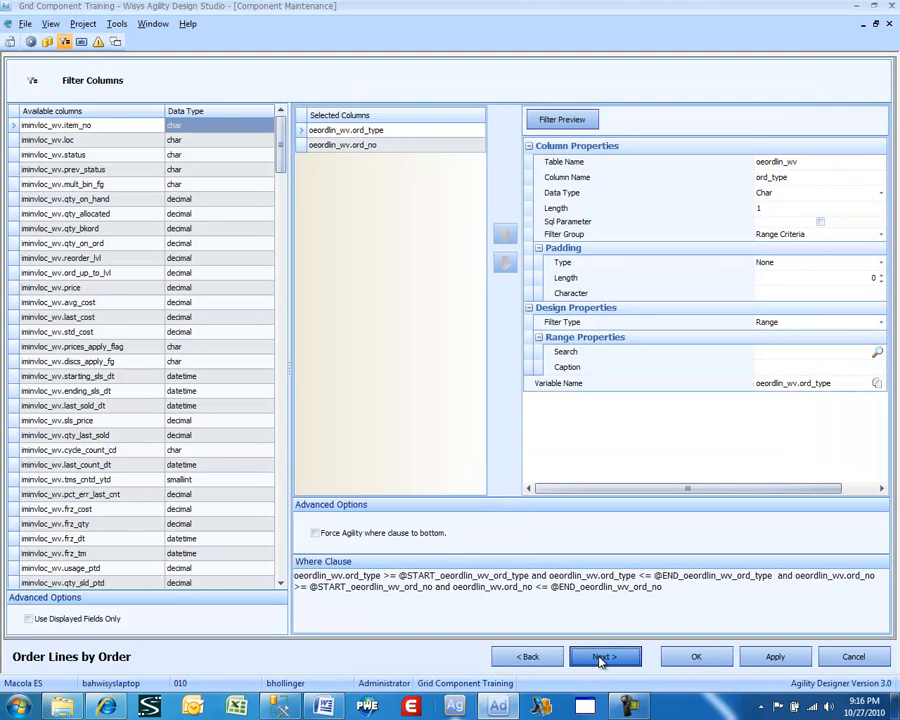
left_click(600, 657)
left_click(600, 657)
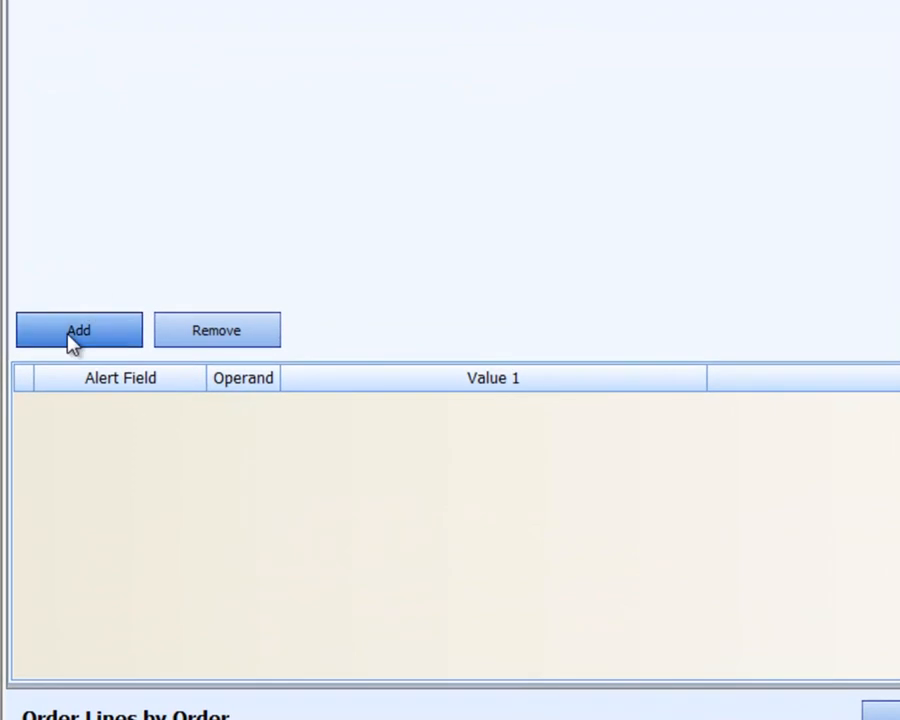
- Add an alert on the request_dt field with the <= operand
left_click(76, 334)
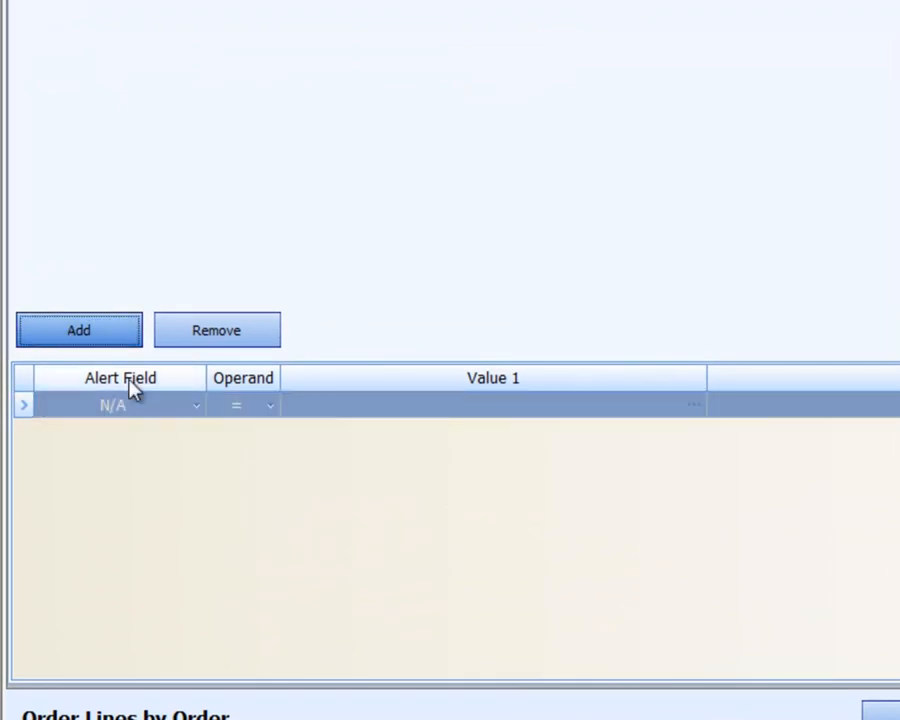
left_click(196, 405)
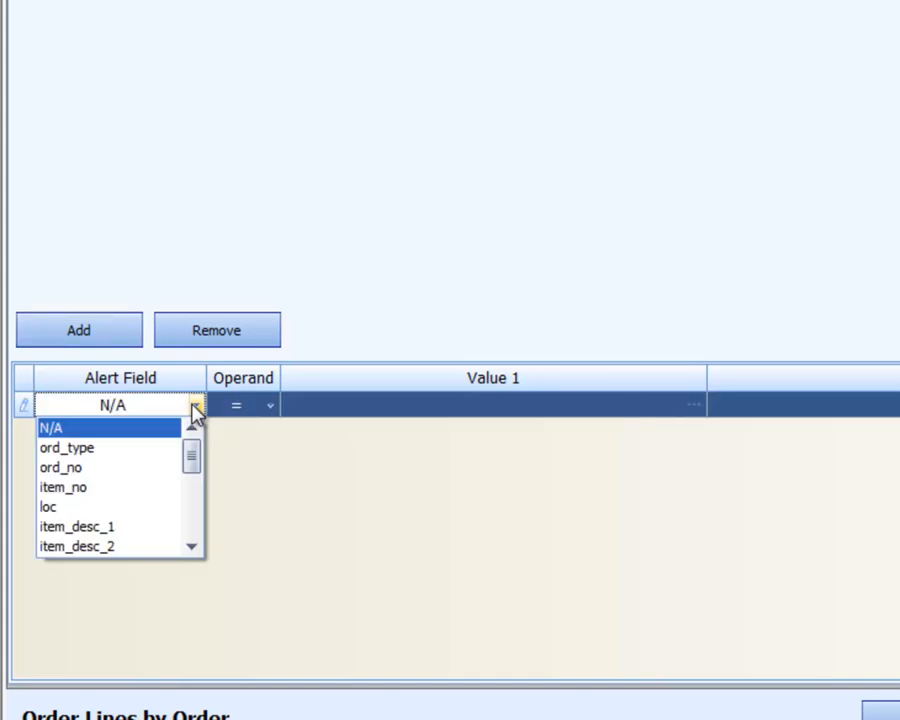
left_click(194, 496)
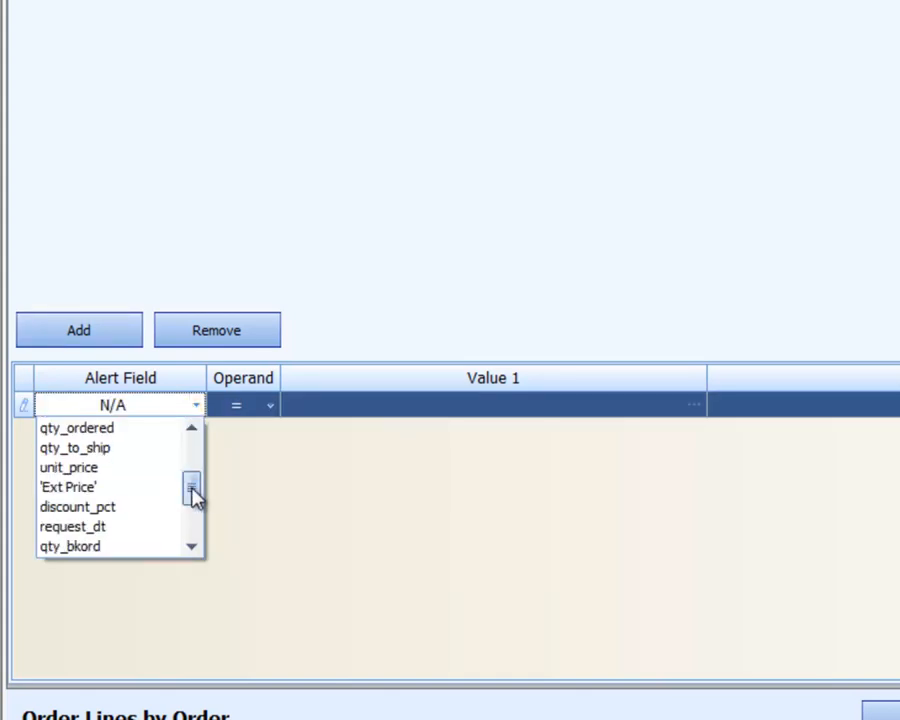
left_click(152, 528)
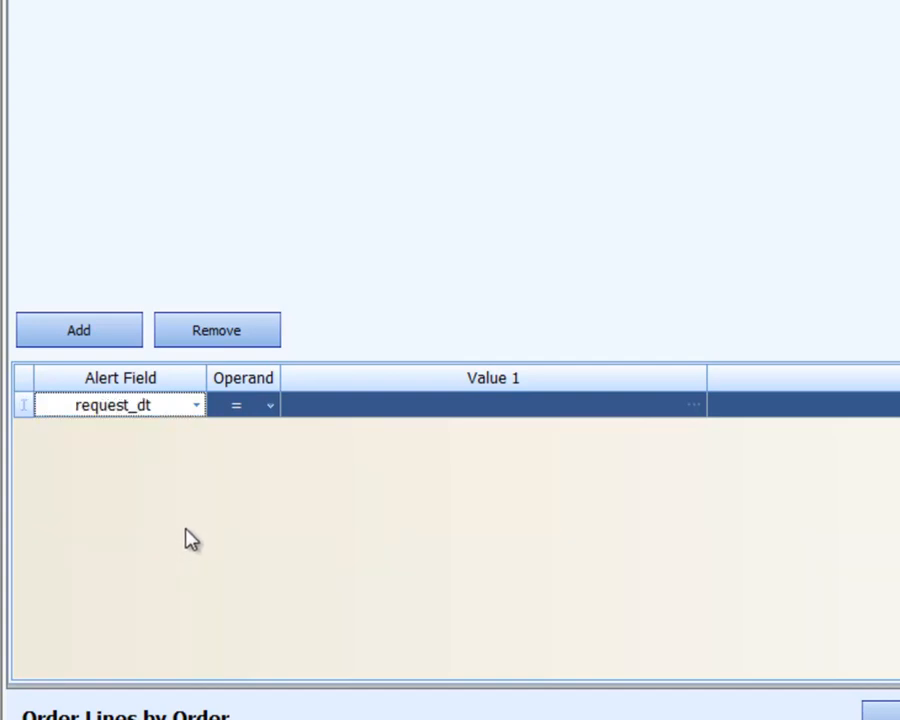
left_click(254, 405)
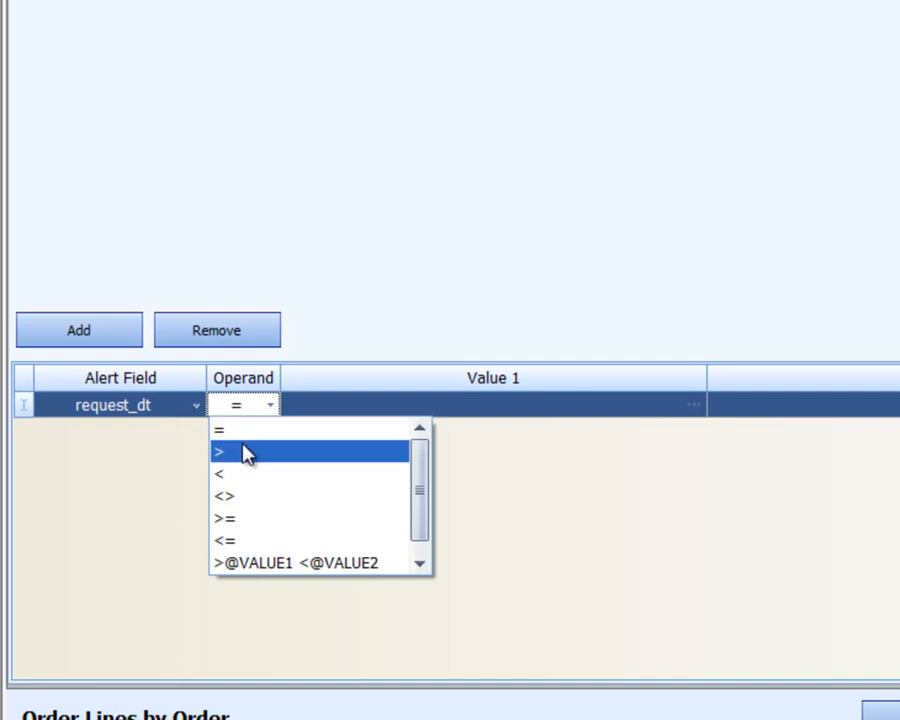
left_click(245, 540)
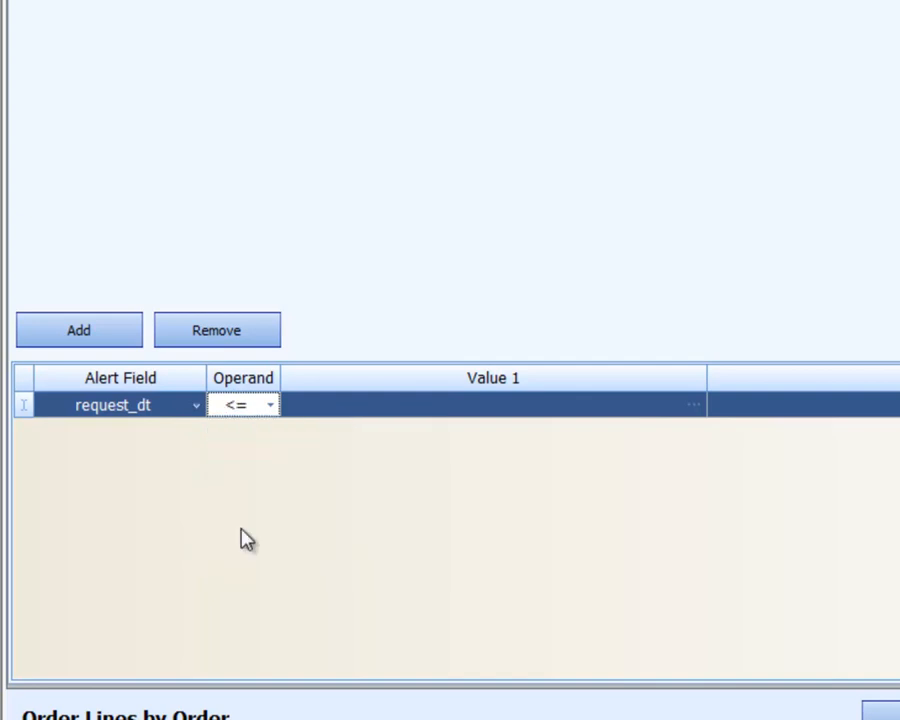
- Set the request_dt alert's Value 1 to today's date plus/minus 0 days and its description to "Late"
left_click(500, 404)
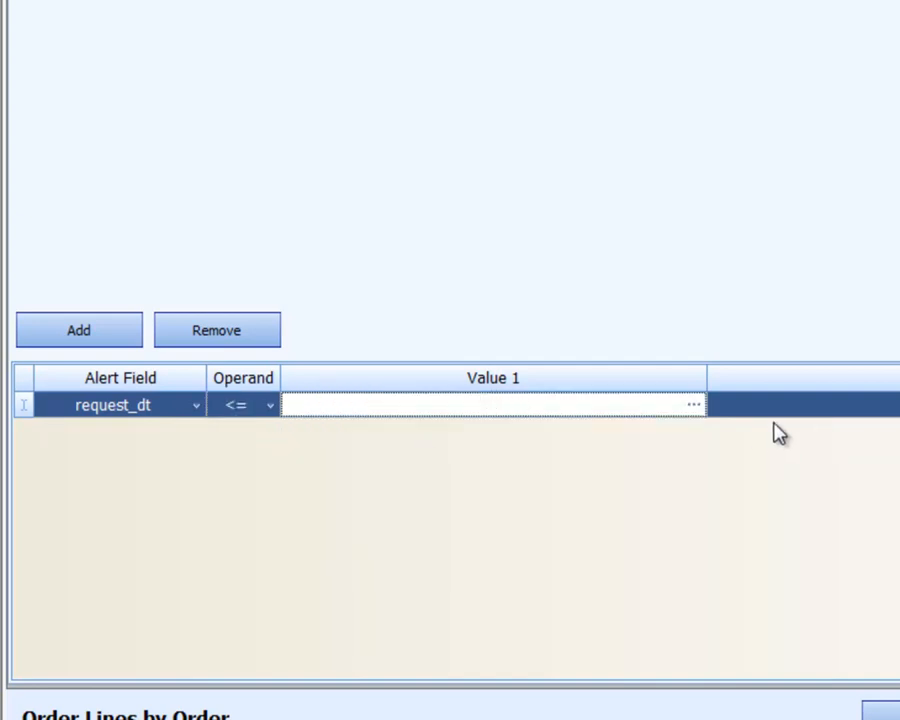
left_click(700, 410)
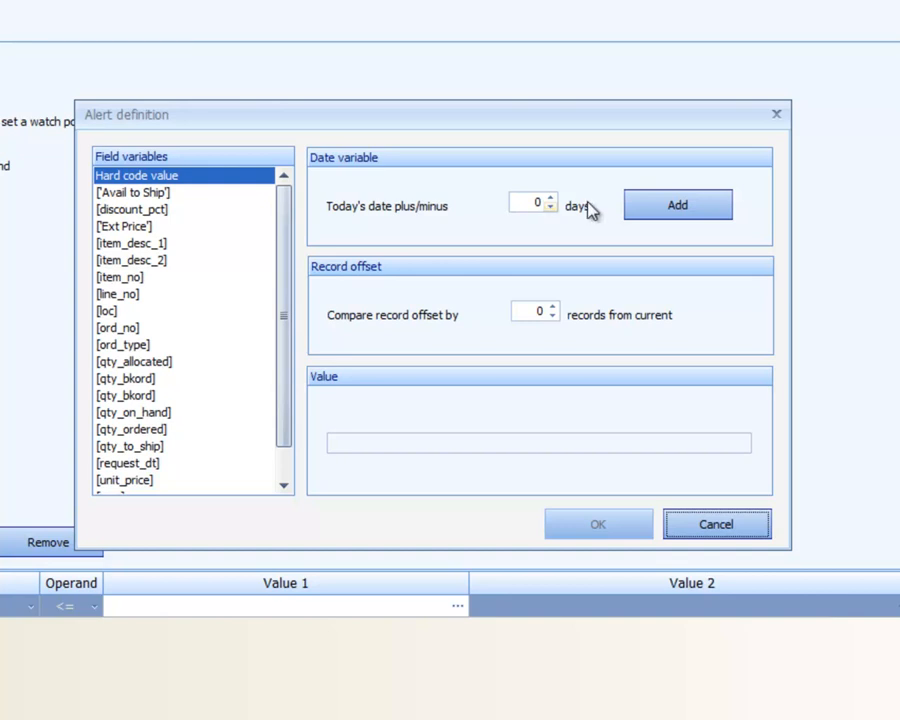
left_click(636, 208)
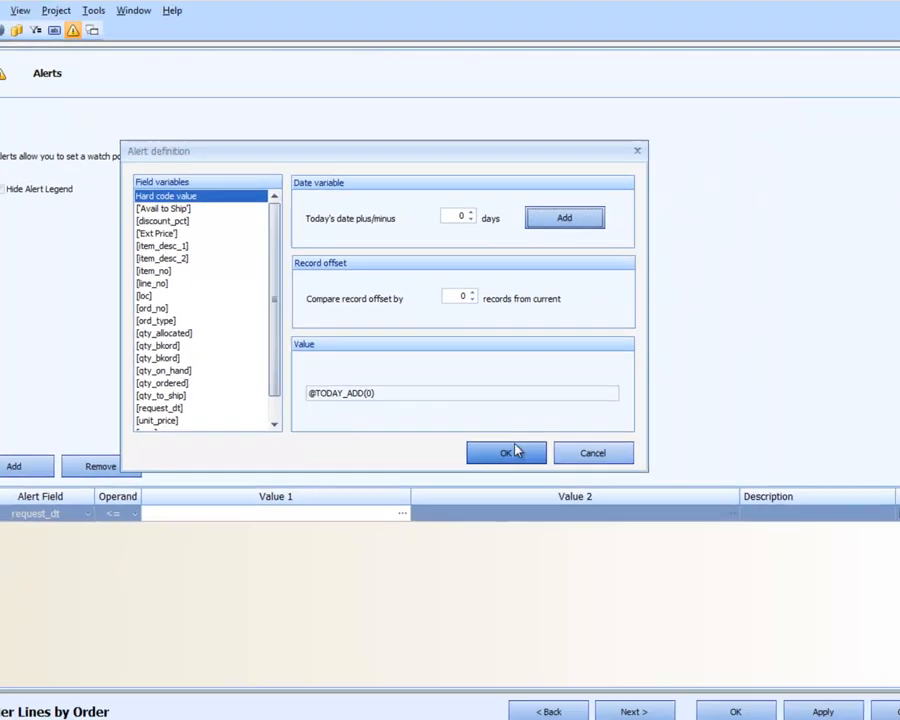
left_click(512, 452)
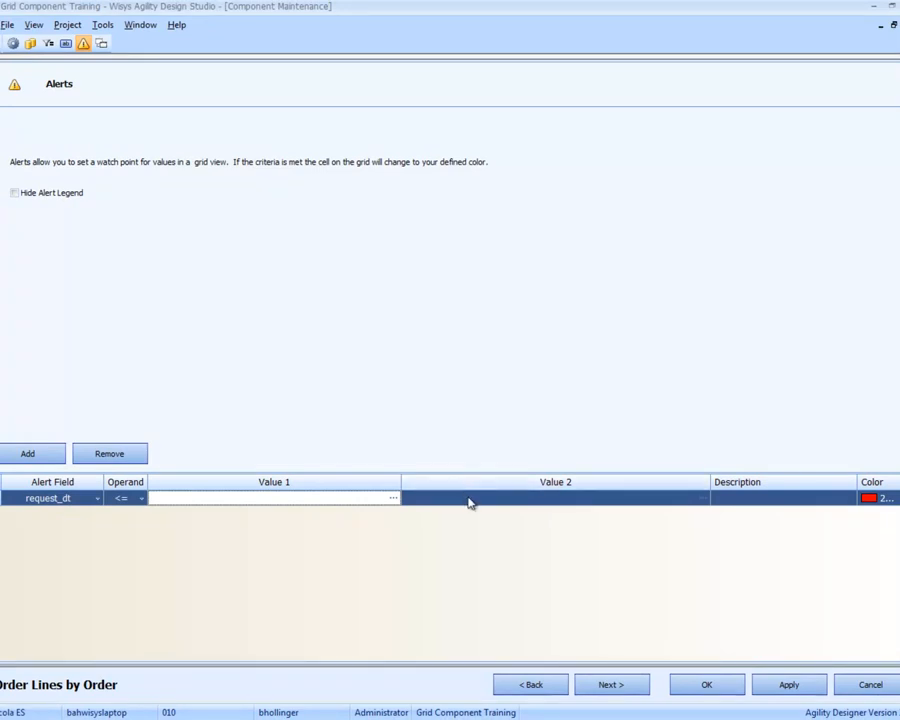
left_click(469, 498)
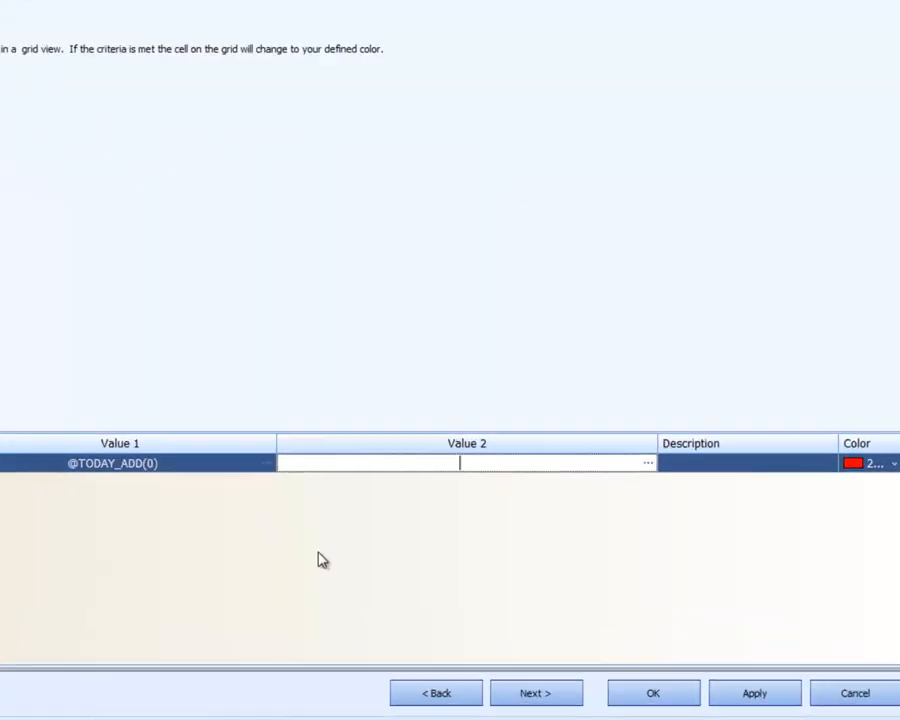
left_click(688, 465)
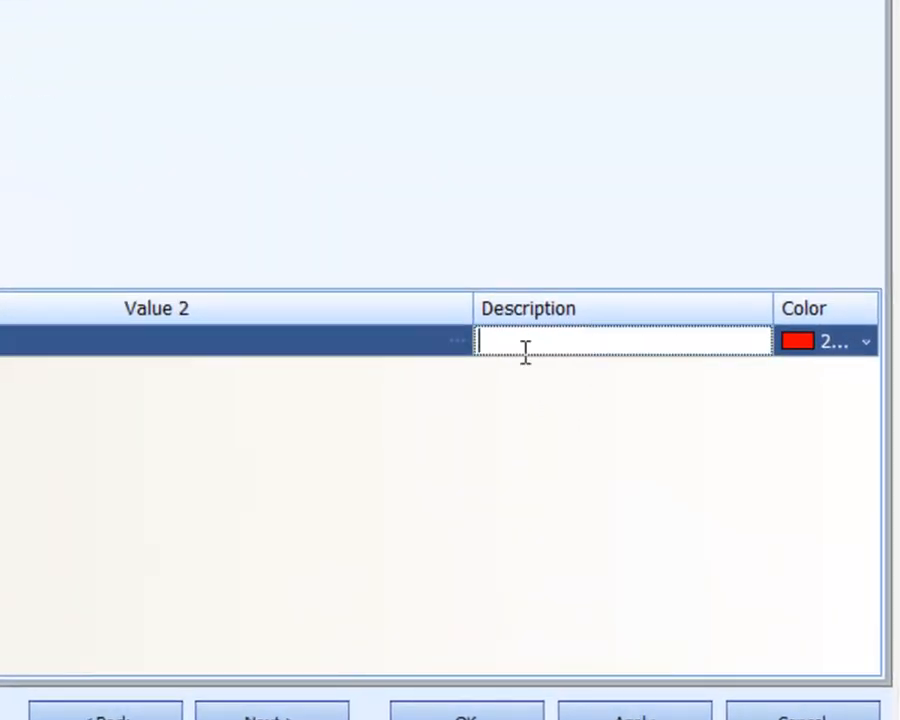
type("Late")
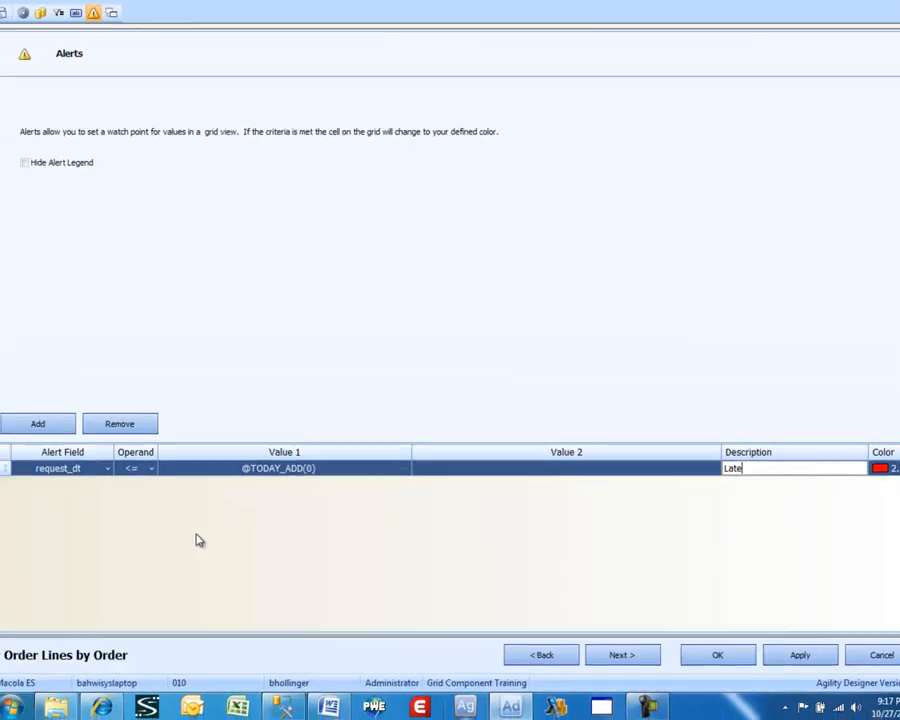
- Add a second alert on the qty_bkord field with the >= operand
left_click(50, 424)
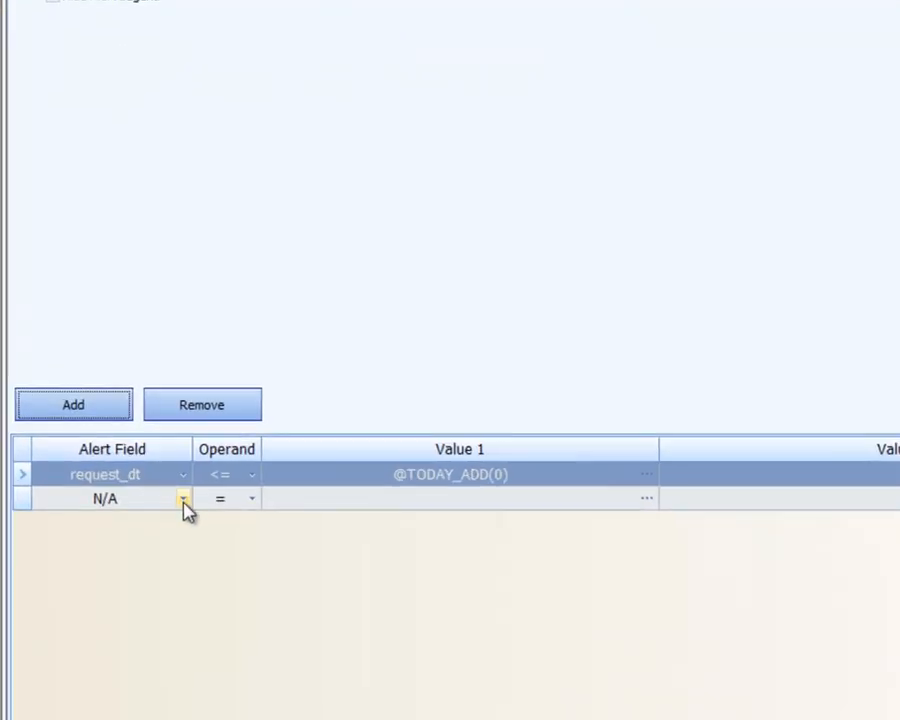
left_click(184, 499)
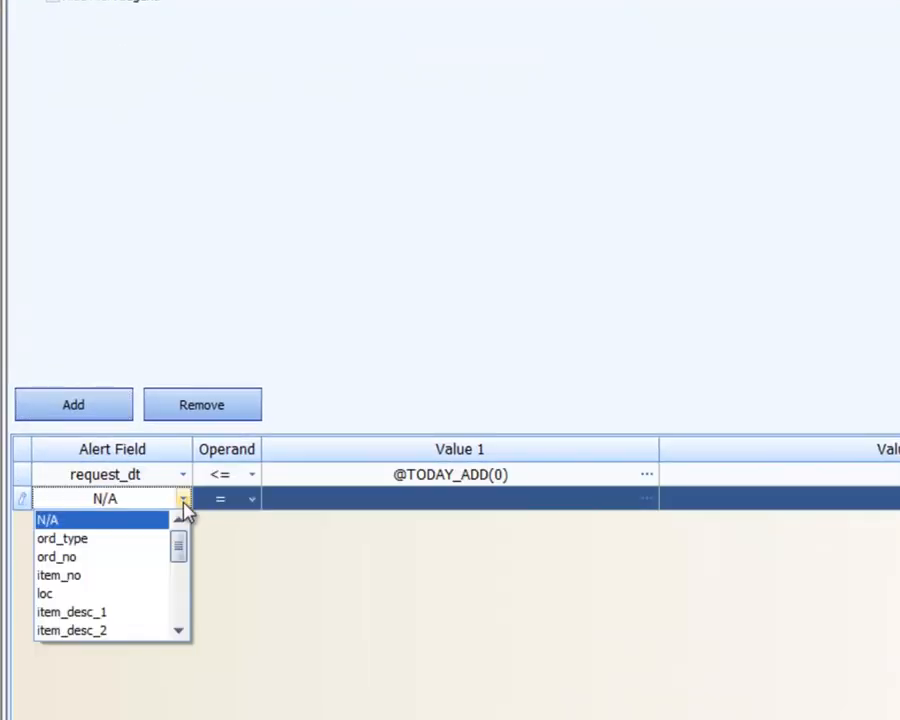
scroll(181, 560, "down", 2)
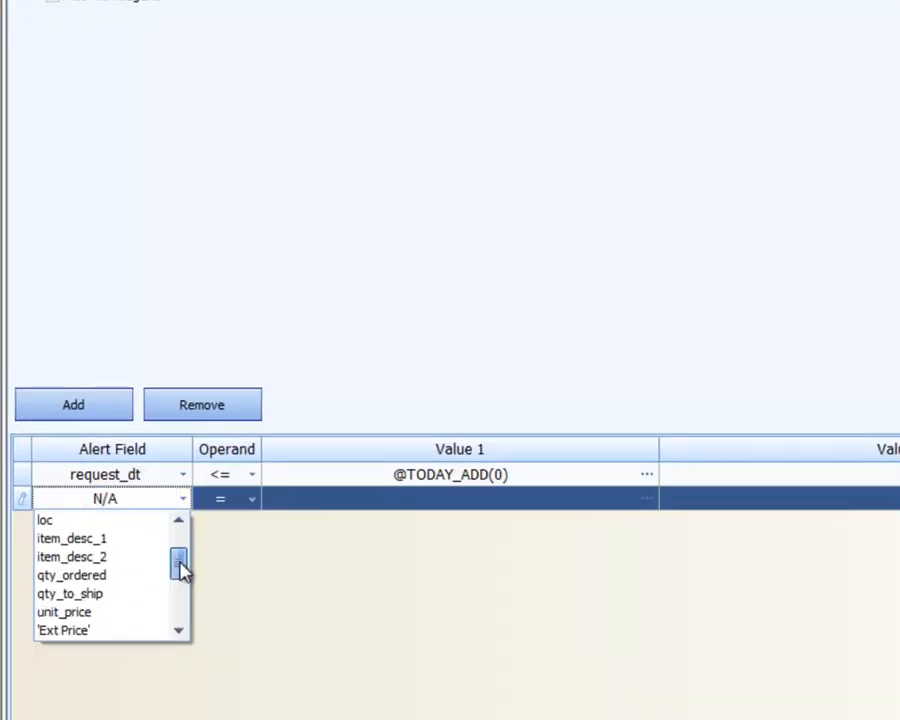
scroll(181, 575, "down", 3)
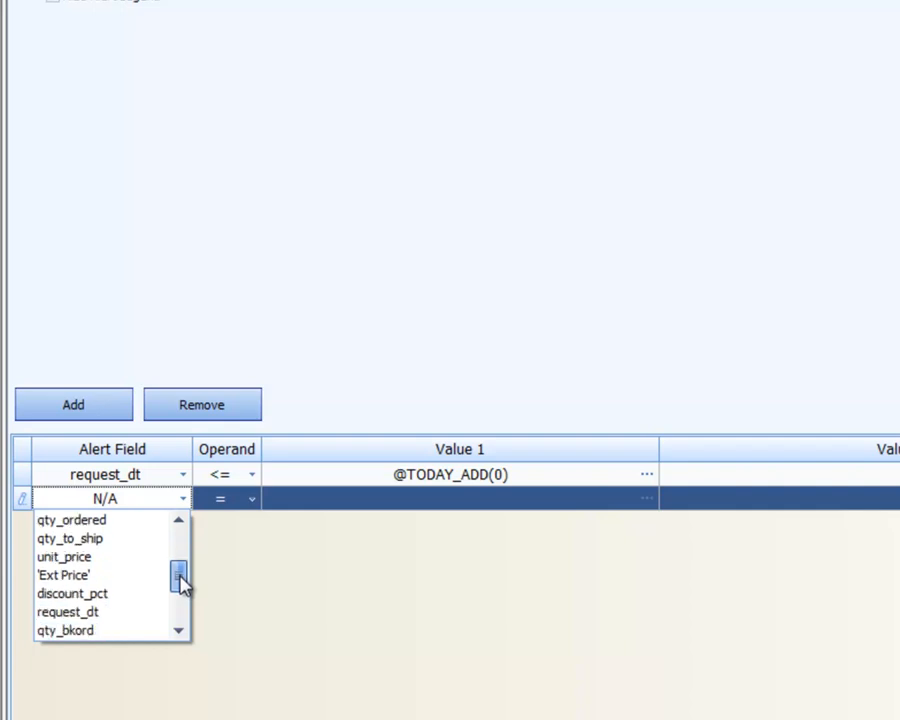
left_click(148, 630)
left_click(235, 503)
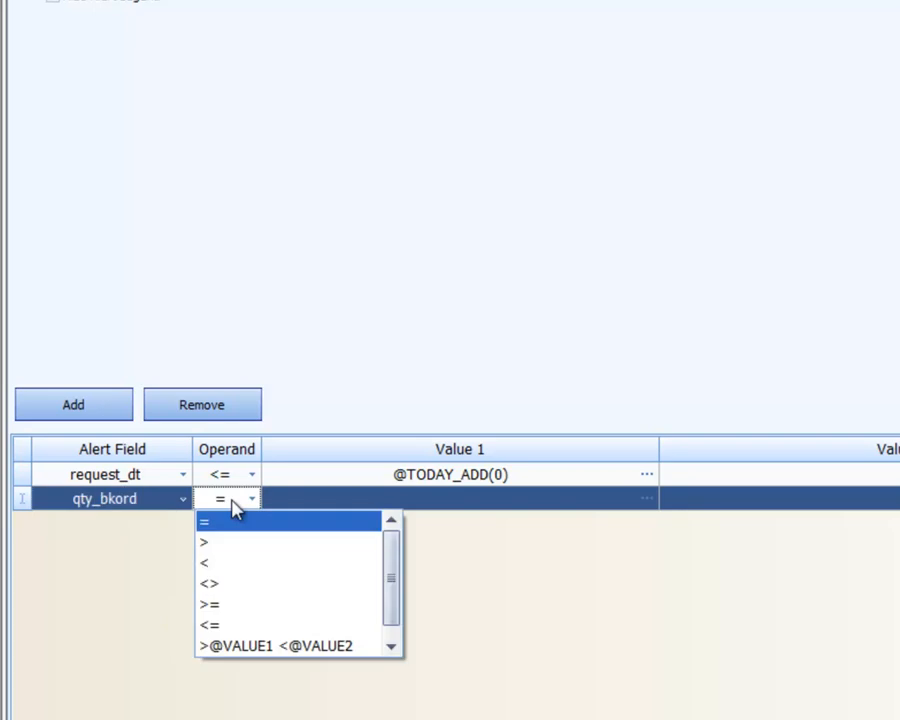
left_click(228, 604)
- Set the qty_bkord alert's Value 1 to the field variable ['Avail to Ship']
left_click(540, 500)
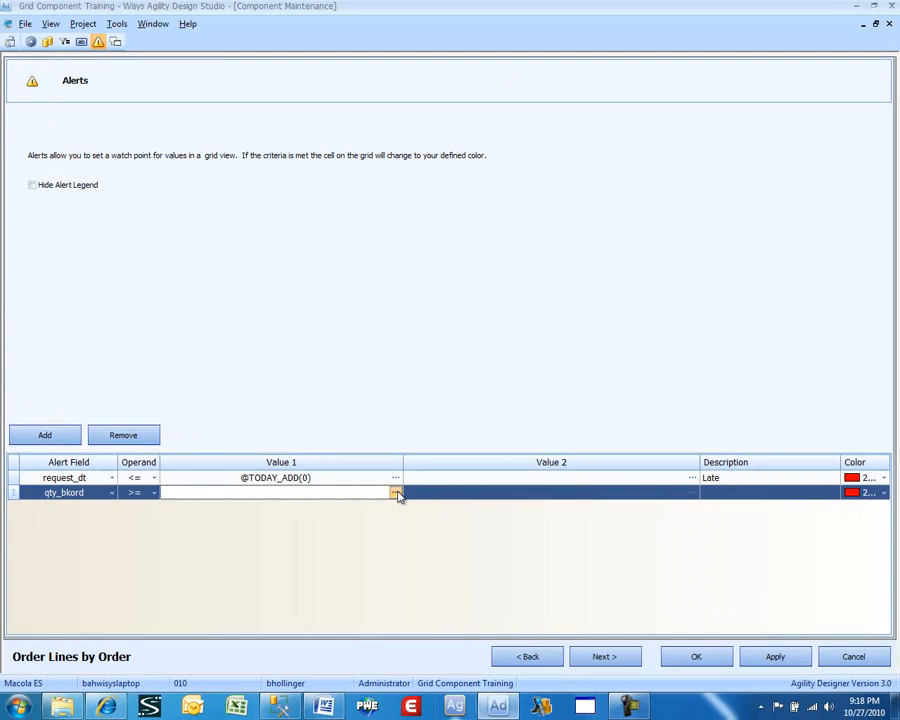
left_click(396, 493)
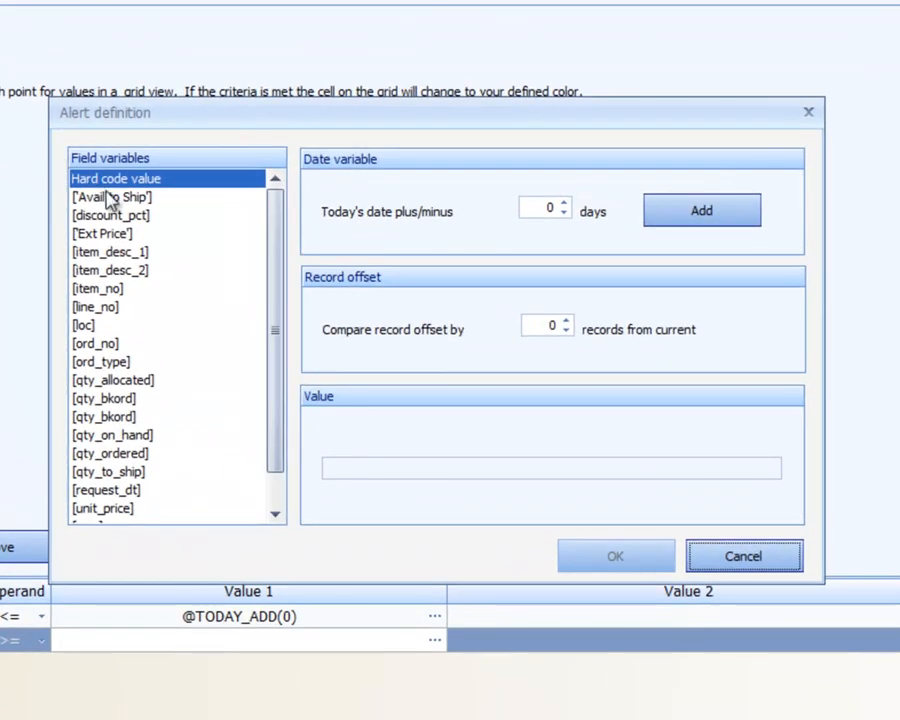
left_click(112, 197)
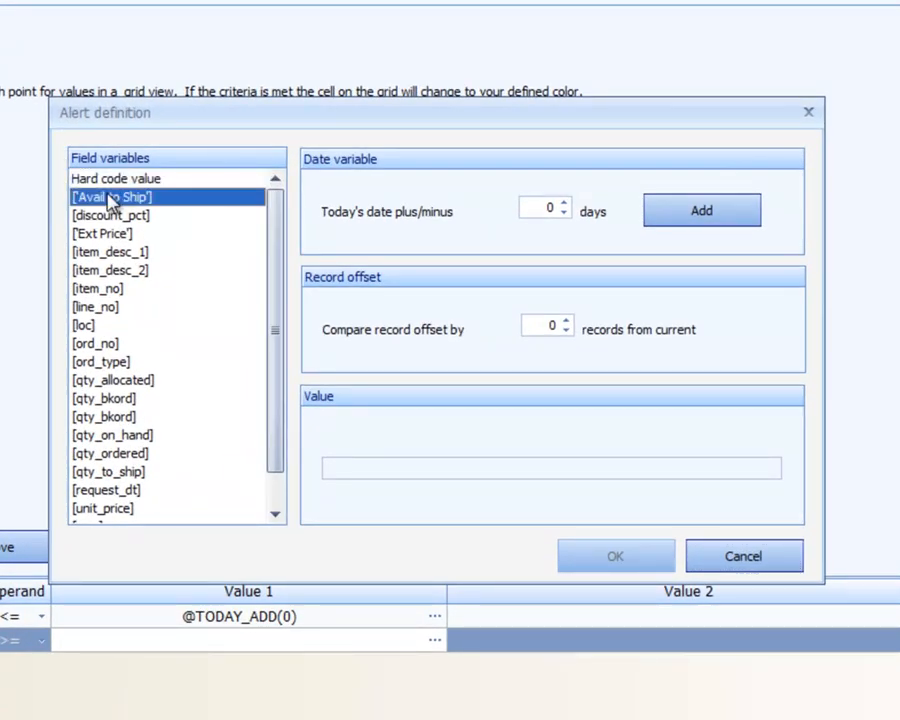
double_click(112, 197)
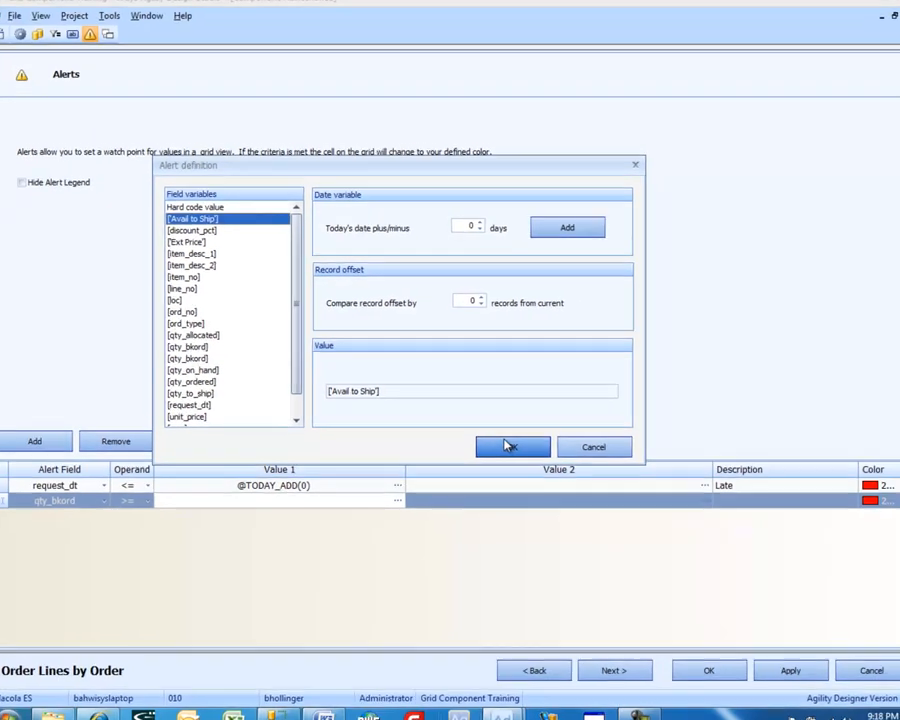
left_click(615, 556)
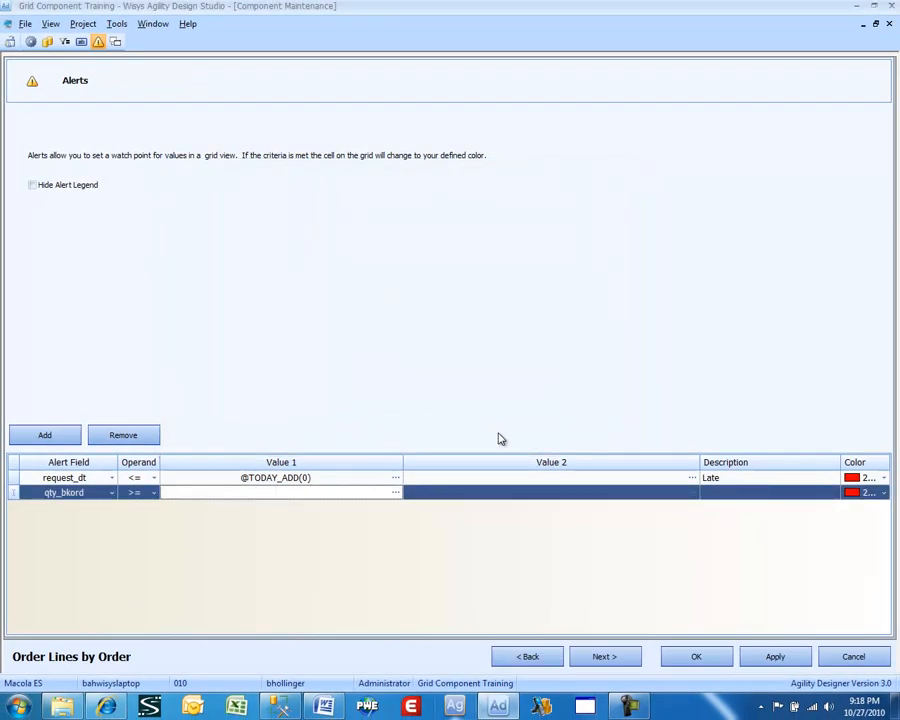
- Describe the qty_bkord alert as "Shortage" and set its color to bright orange
left_click(710, 493)
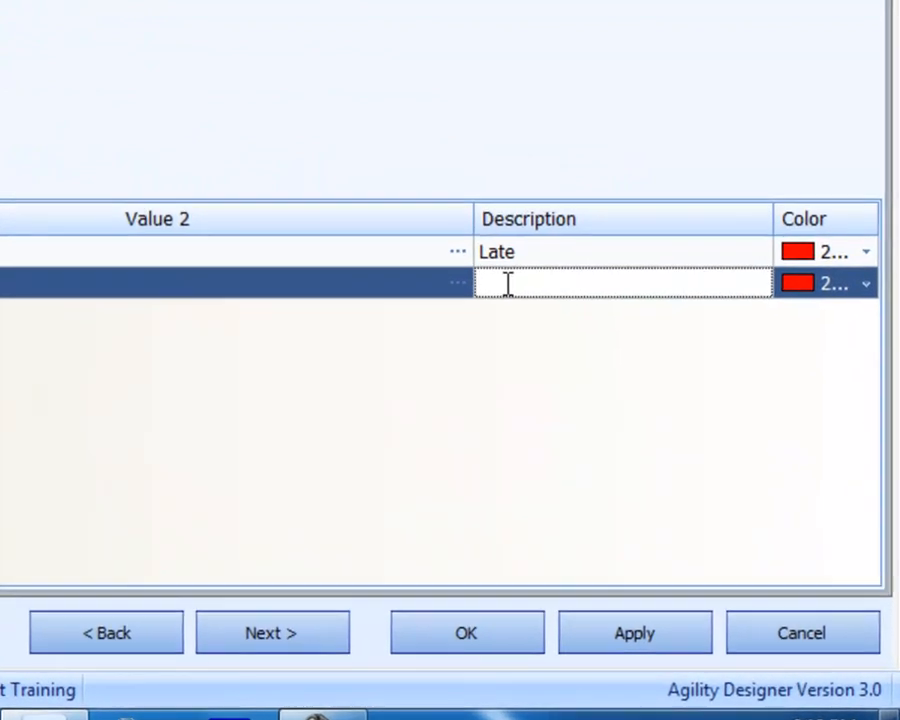
type("Sho")
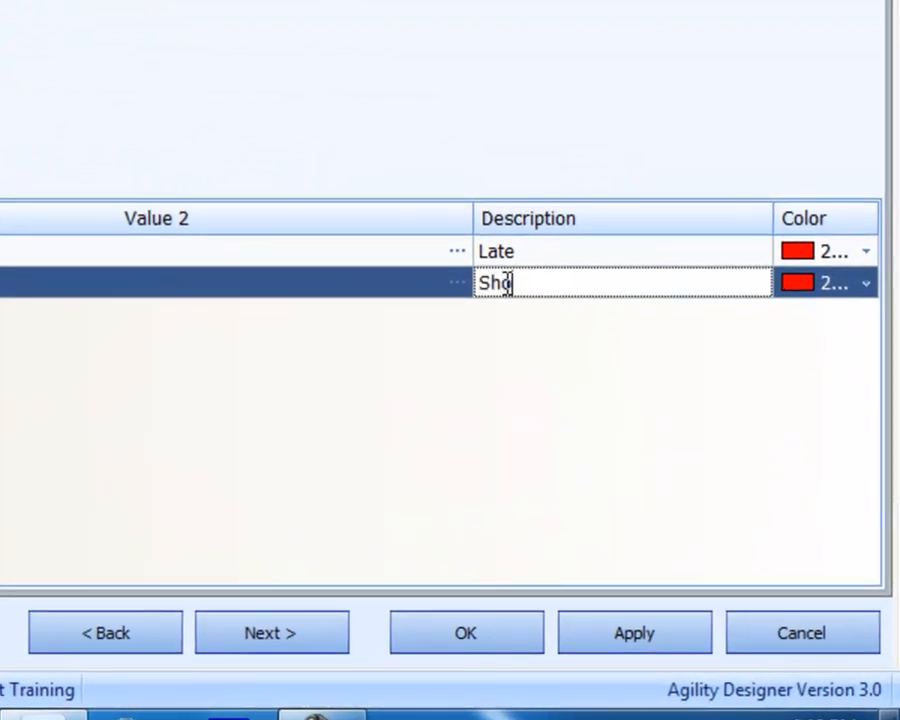
type("rtage")
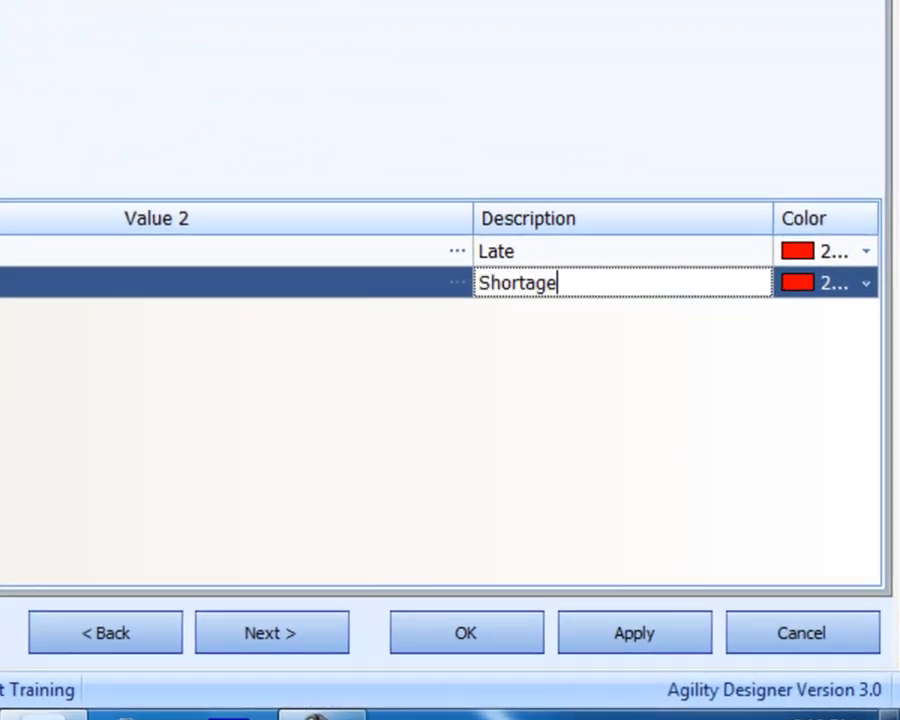
left_click(866, 284)
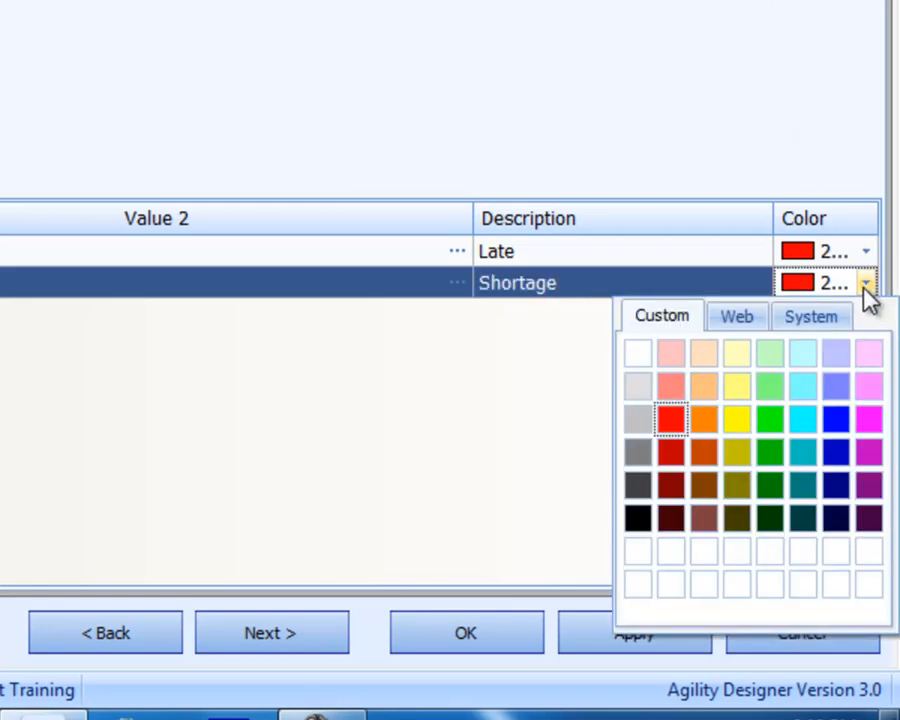
left_click(708, 426)
left_click(592, 255)
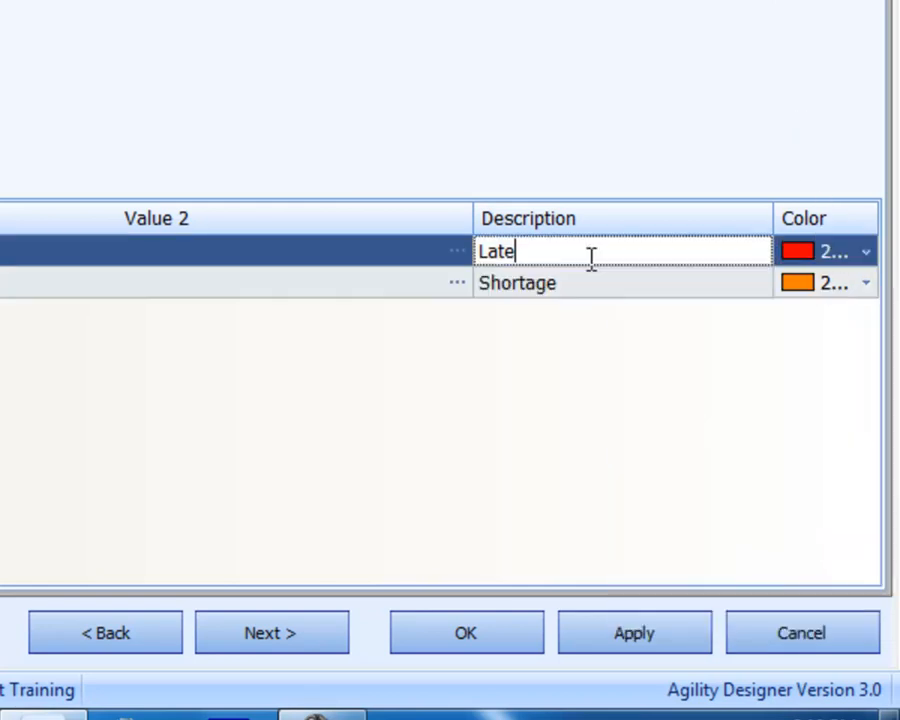
left_click(586, 287)
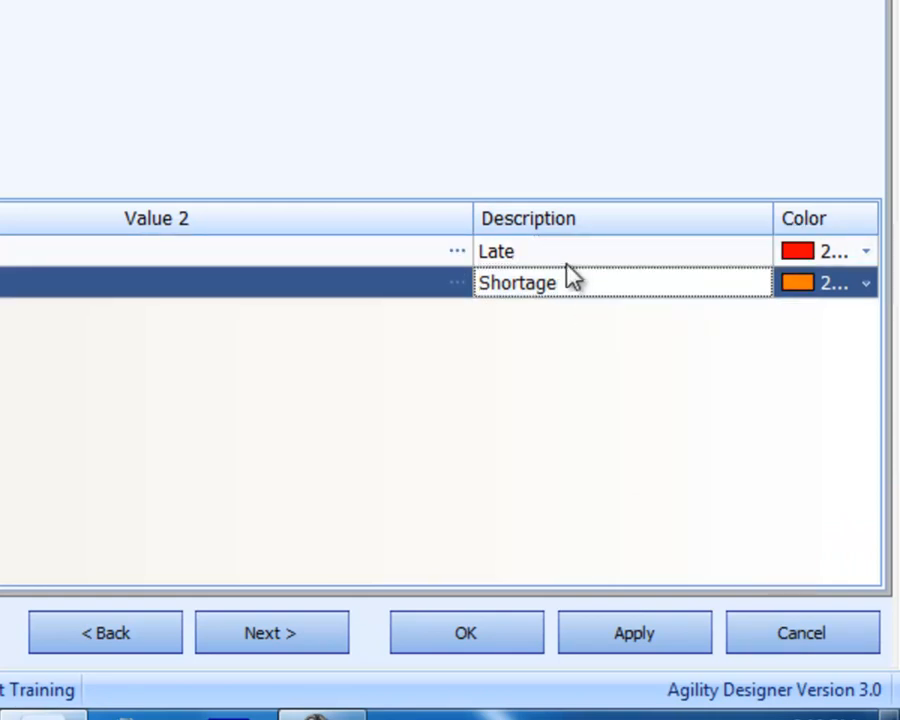
left_click(566, 264)
left_click(577, 284)
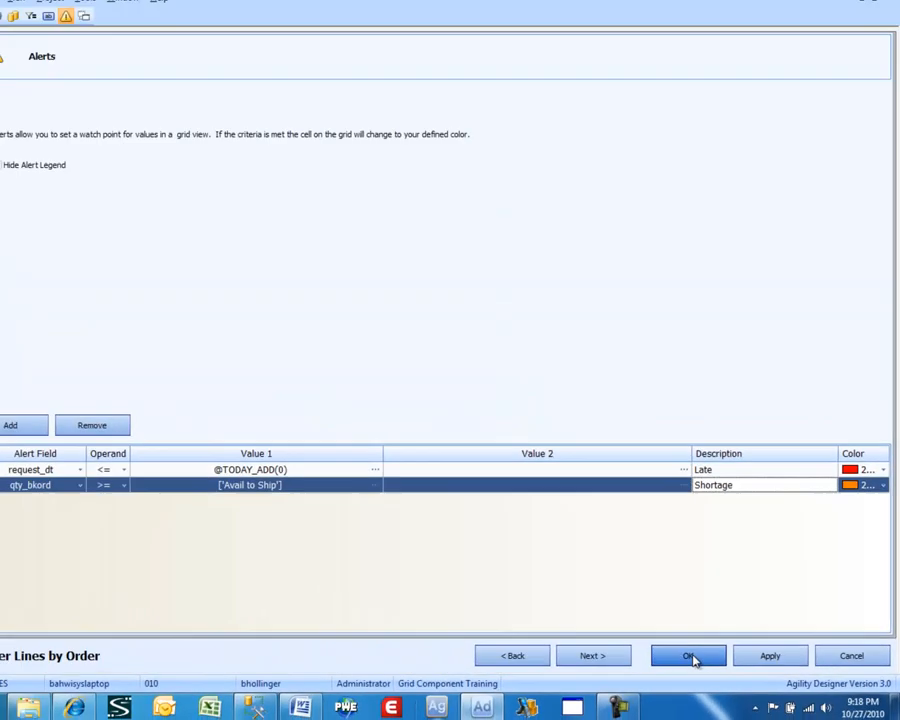
- Accept the Order Lines by Order alert definitions and select the OE Order Sales Grid component
left_click(689, 656)
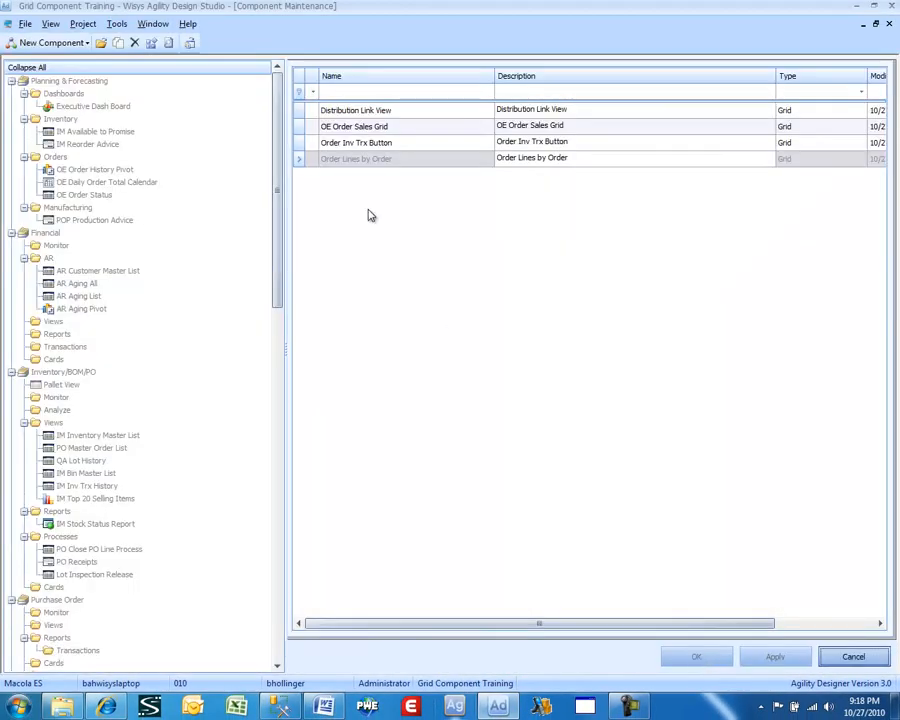
left_click(370, 130)
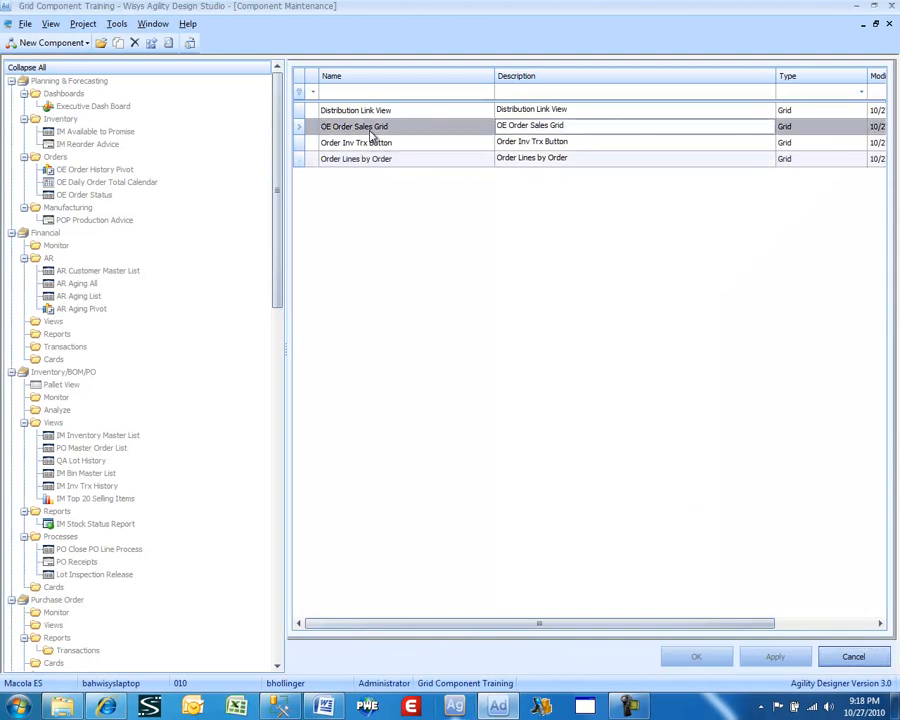
- Preview the OE Order Sales Grid and step through orders 490, 491, 492 and 571 to examine their order line alerts
right_click(370, 130)
left_click(378, 137)
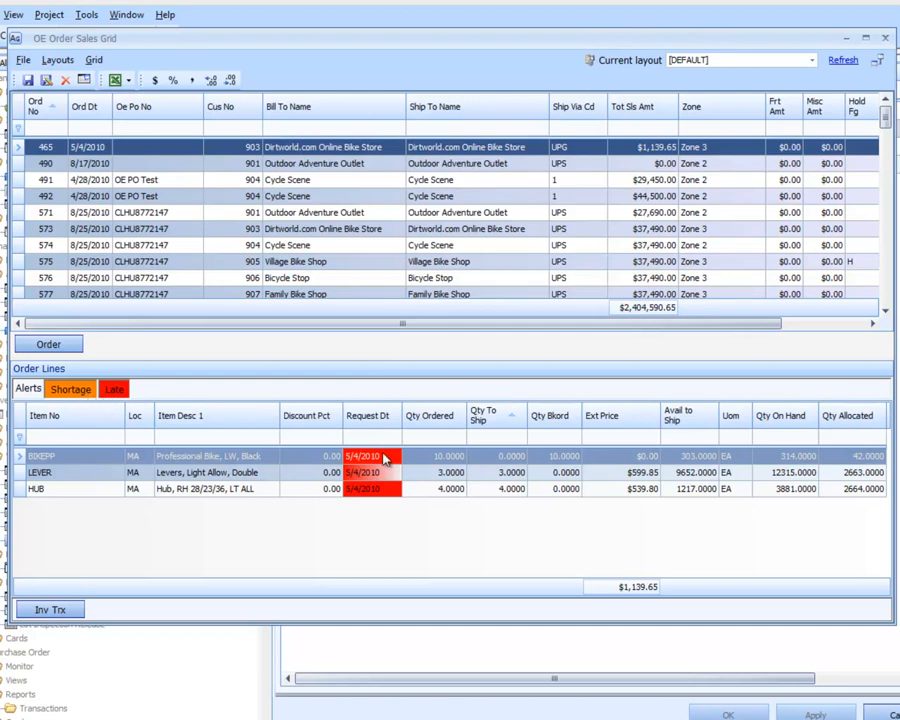
left_click(357, 165)
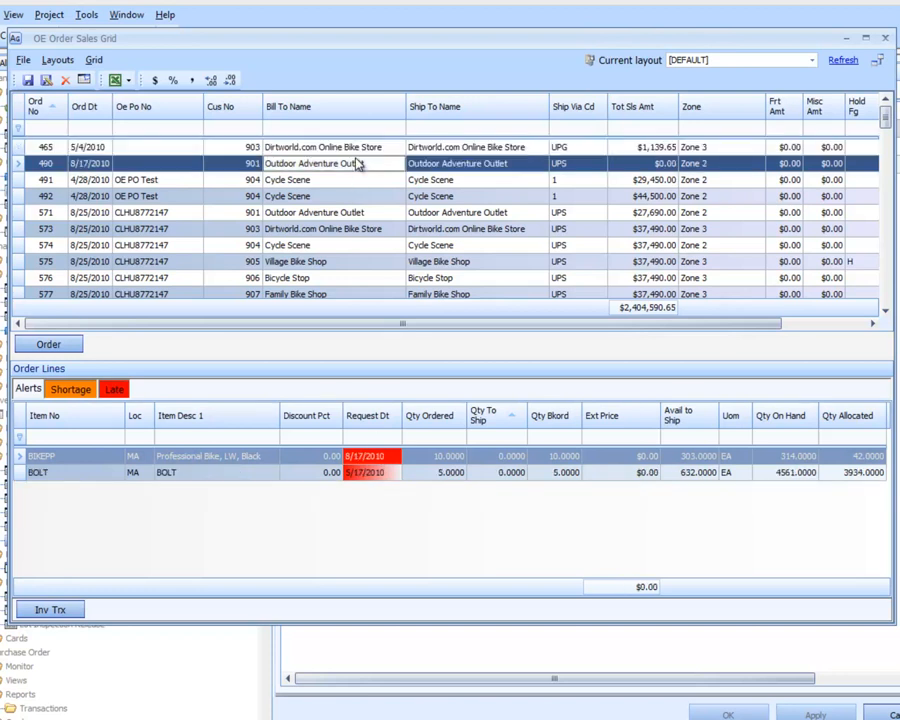
key("Down")
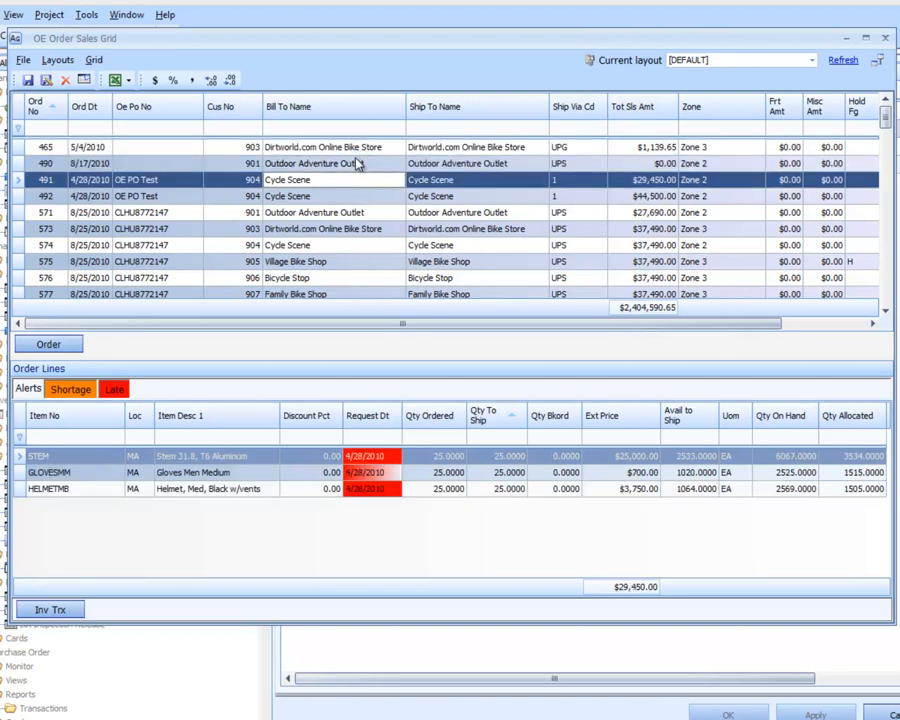
key("Down")
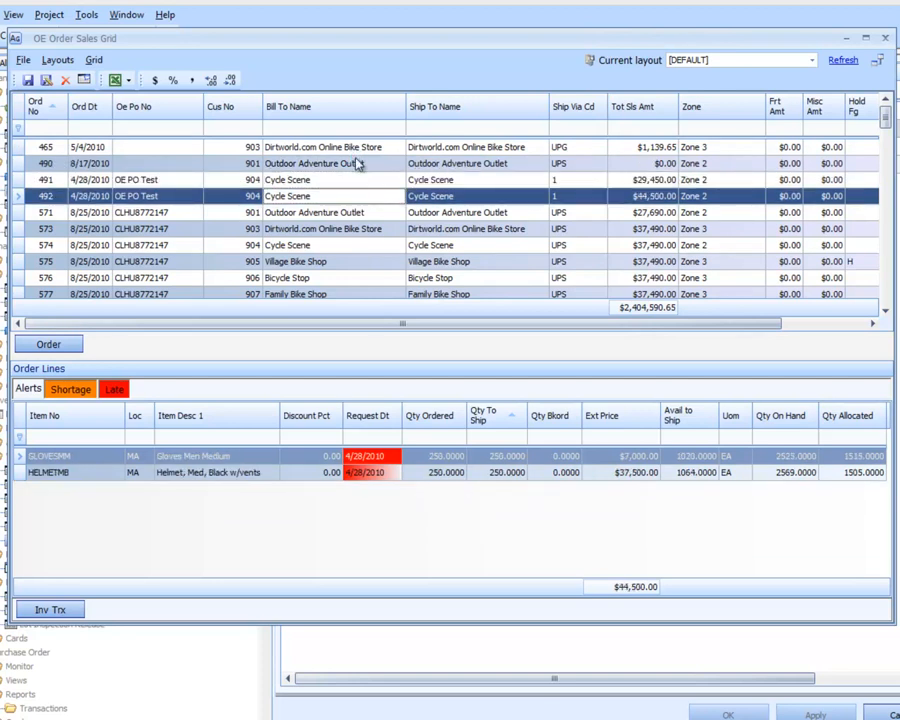
key("Down")
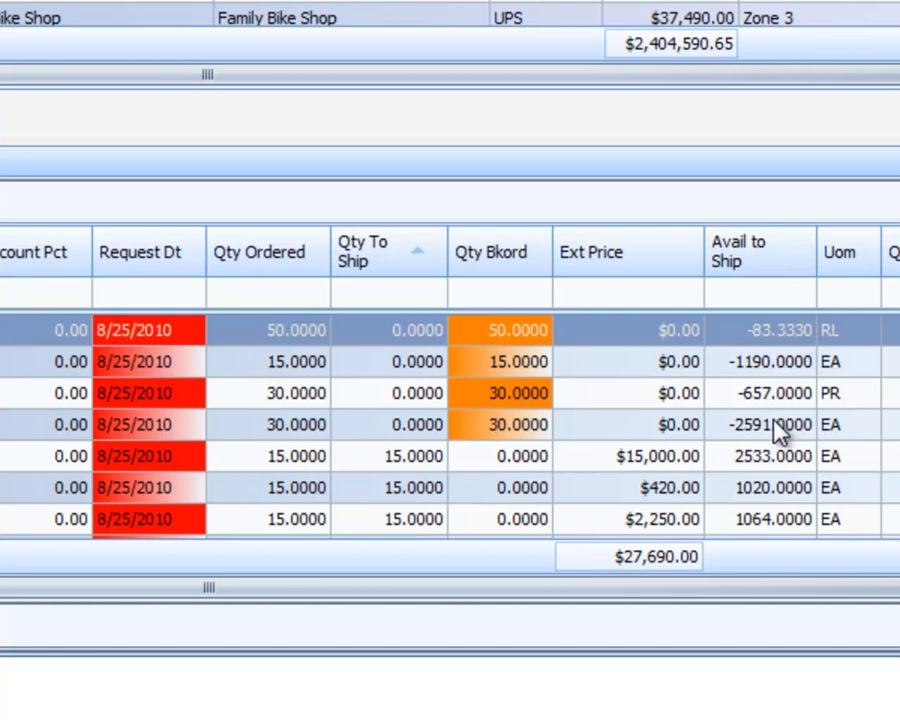
- Move the Avail to Ship column in the order lines grid directly after Qty Bkord, ahead of Ext Price
left_click_drag(760, 268, 598, 272)
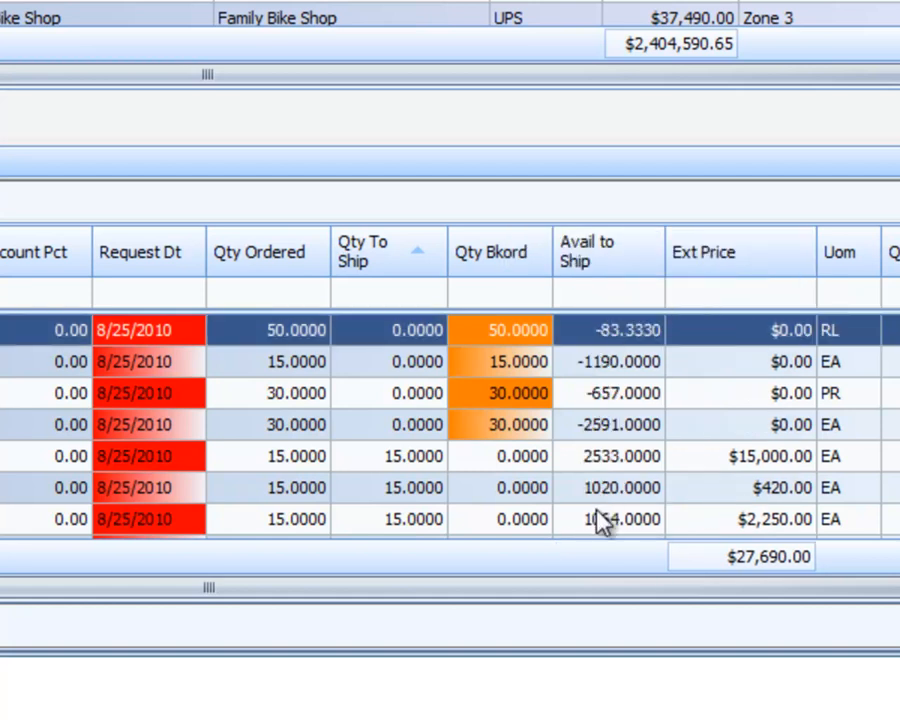